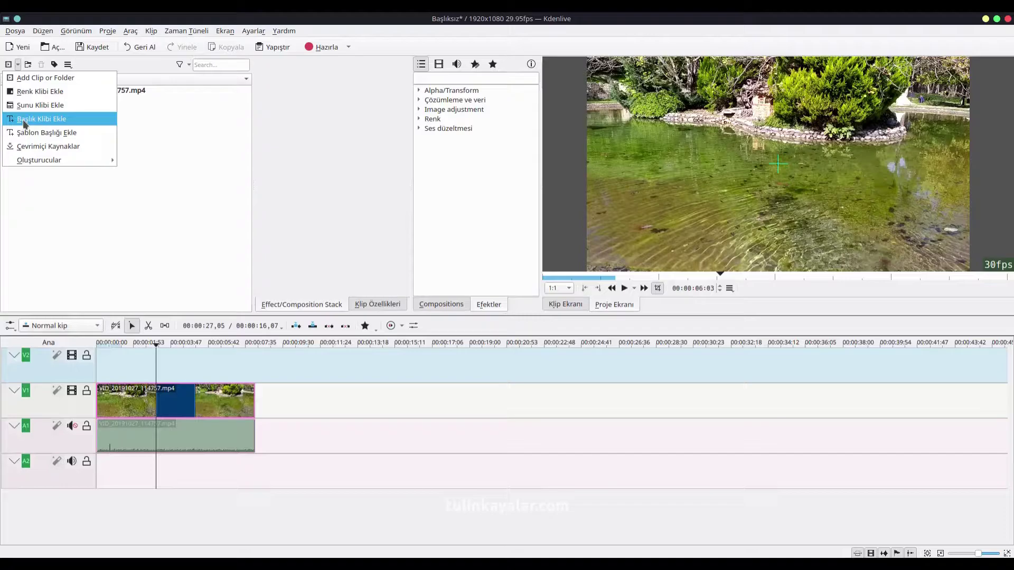
# Add a new title clip and place the text "Parkdaki su dalgaları" in it.
pyautogui.click(24, 121)
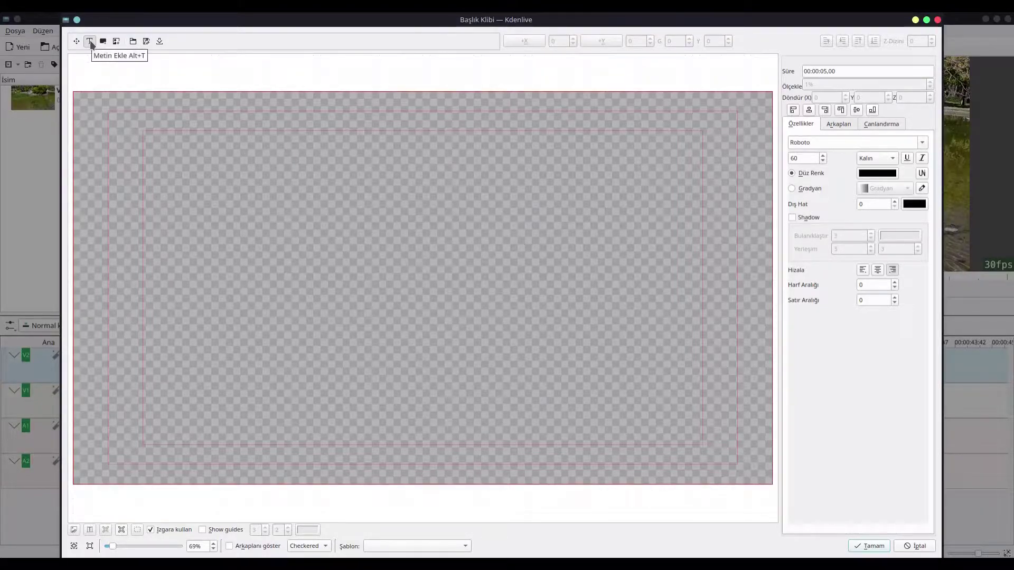
pyautogui.click(342, 266)
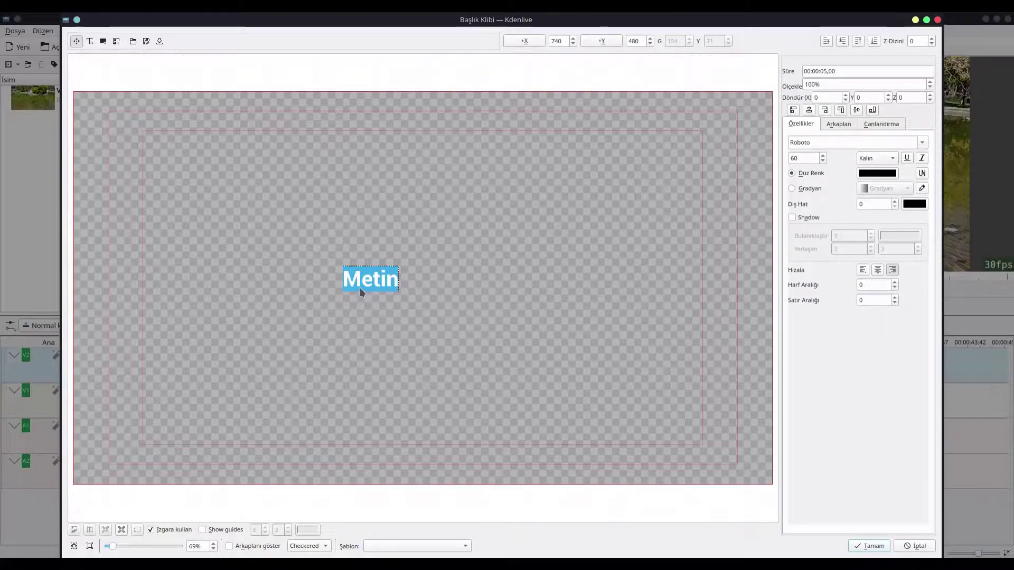
pyautogui.press('BackSpace')
pyautogui.write('Parkdaki')
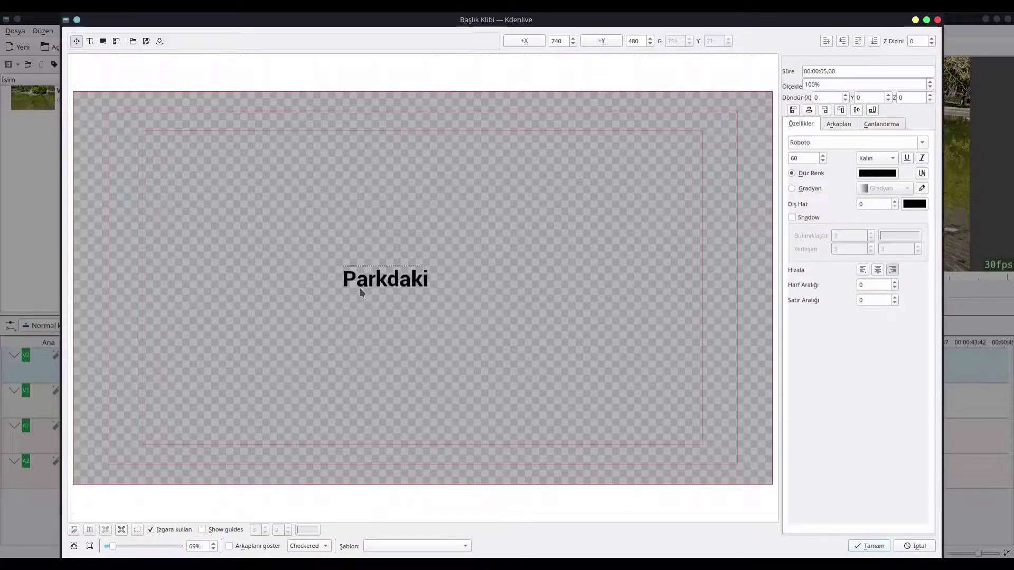
pyautogui.write(' su dalgaları')
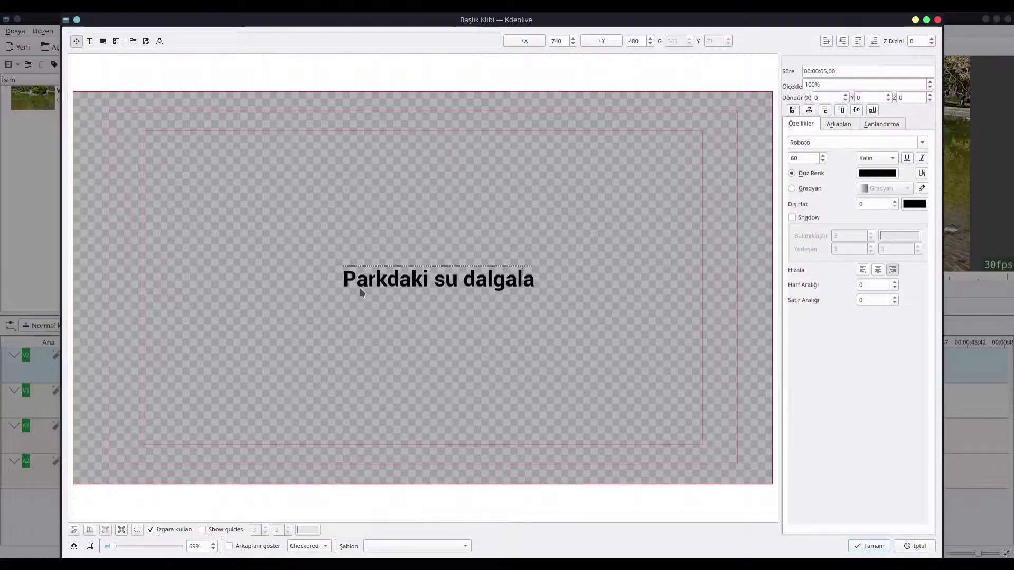
pyautogui.click(435, 362)
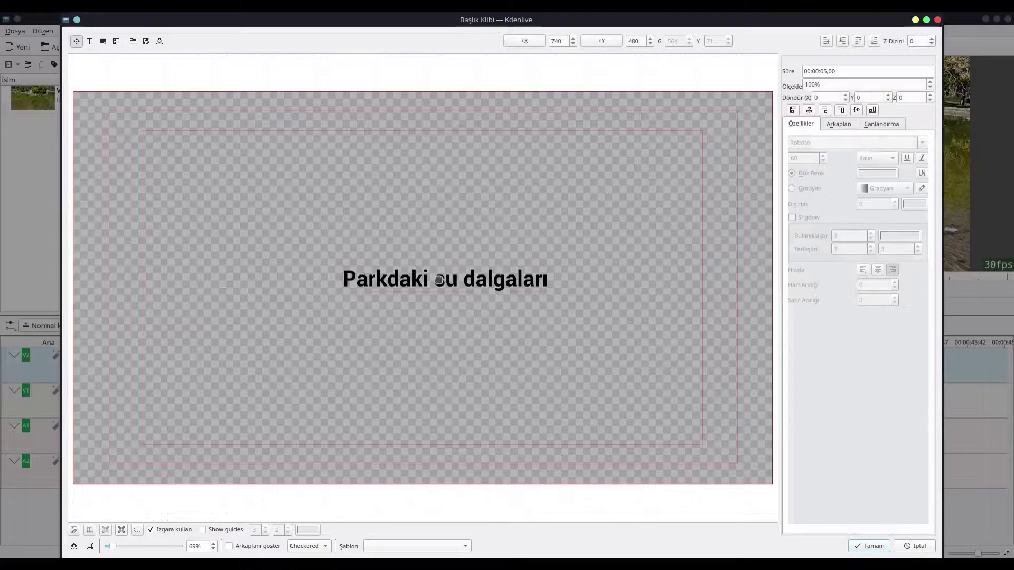
# Centre the title text horizontally and vertically in the frame.
pyautogui.click(438, 280)
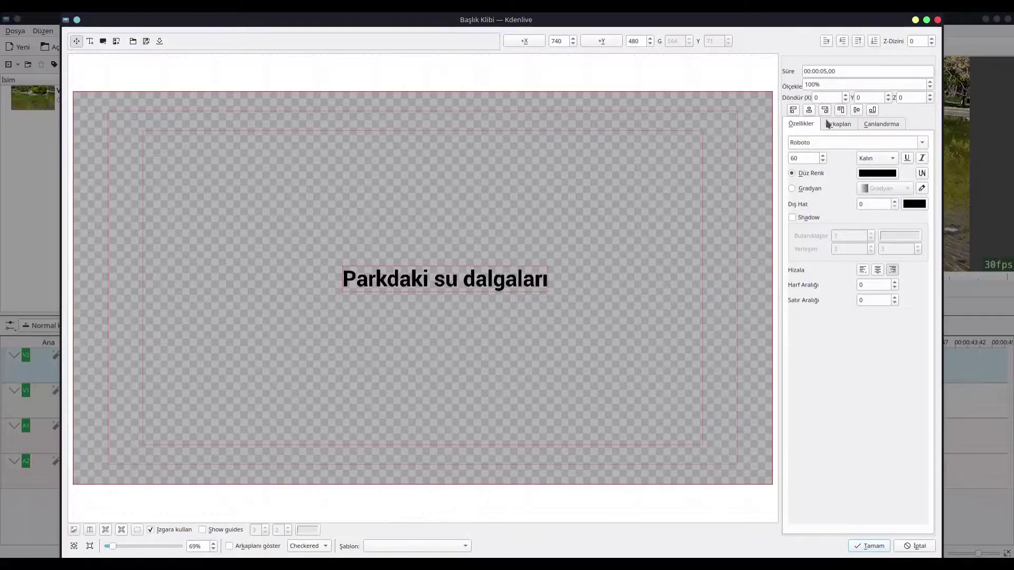
pyautogui.click(808, 110)
pyautogui.click(857, 110)
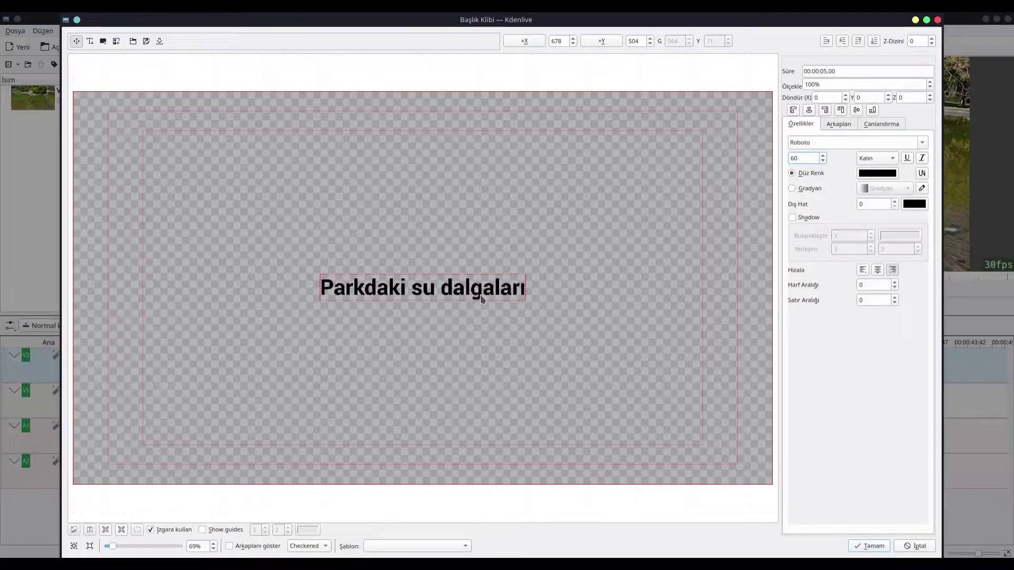
# Set the solid colour of the title text to red (#ff0000).
pyautogui.click(897, 161)
pyautogui.click(896, 161)
pyautogui.click(874, 175)
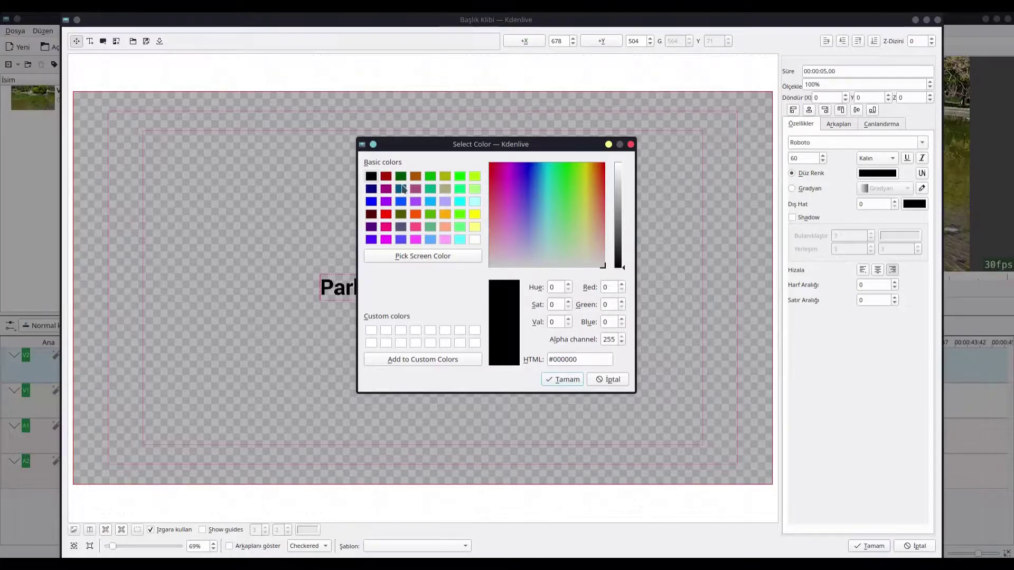
pyautogui.click(388, 213)
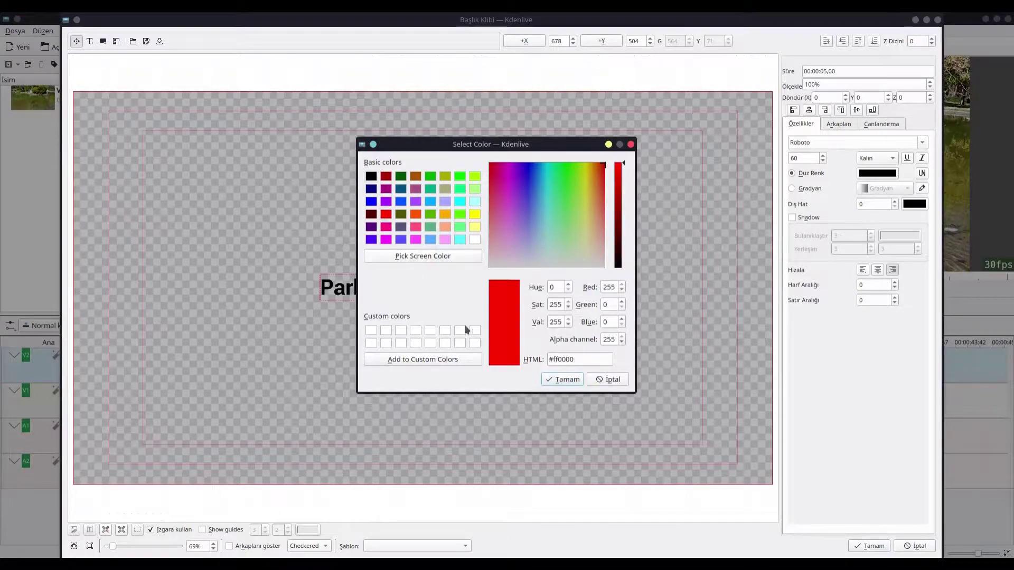
pyautogui.click(570, 382)
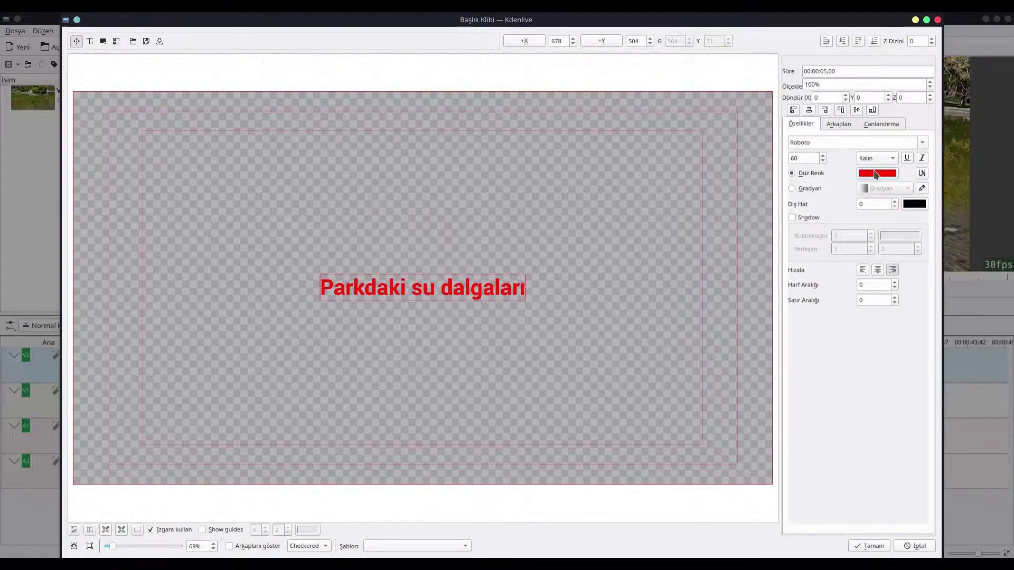
# Try a gradient fill and a black outline of 15 on the title text, restoring the solid colour and outline 0.
pyautogui.click(793, 188)
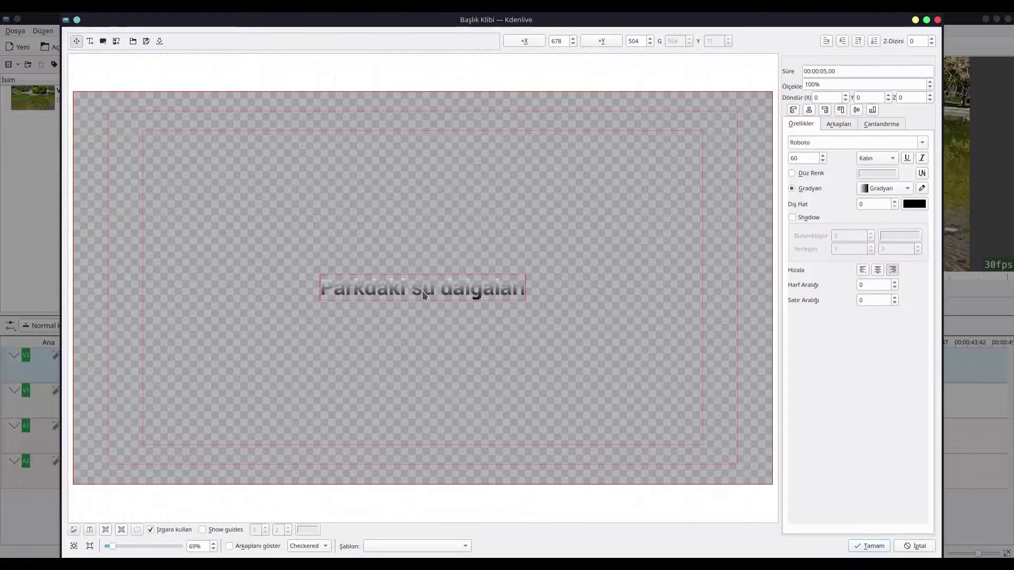
pyautogui.click(791, 172)
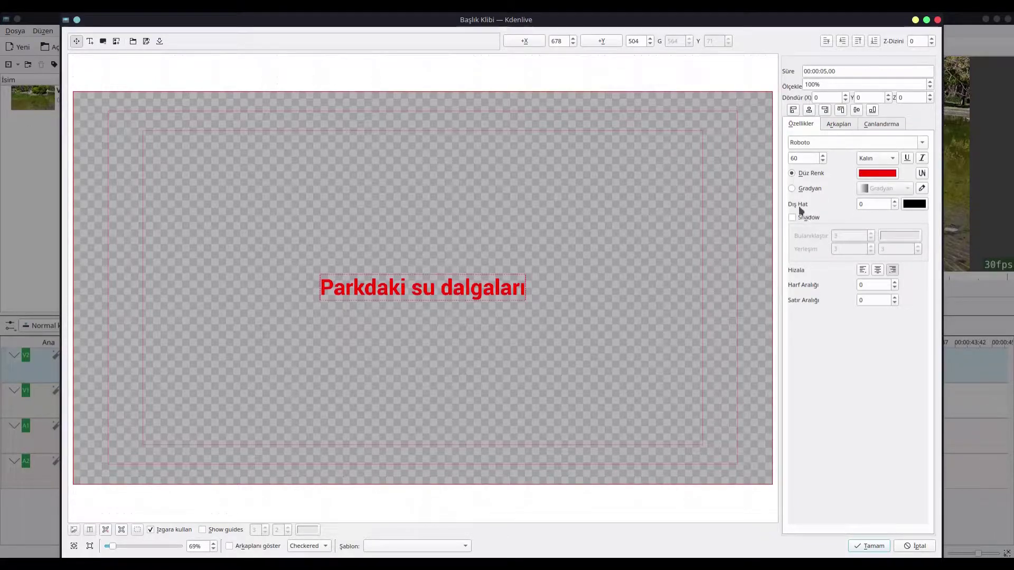
pyautogui.doubleClick(856, 204)
pyautogui.write('15')
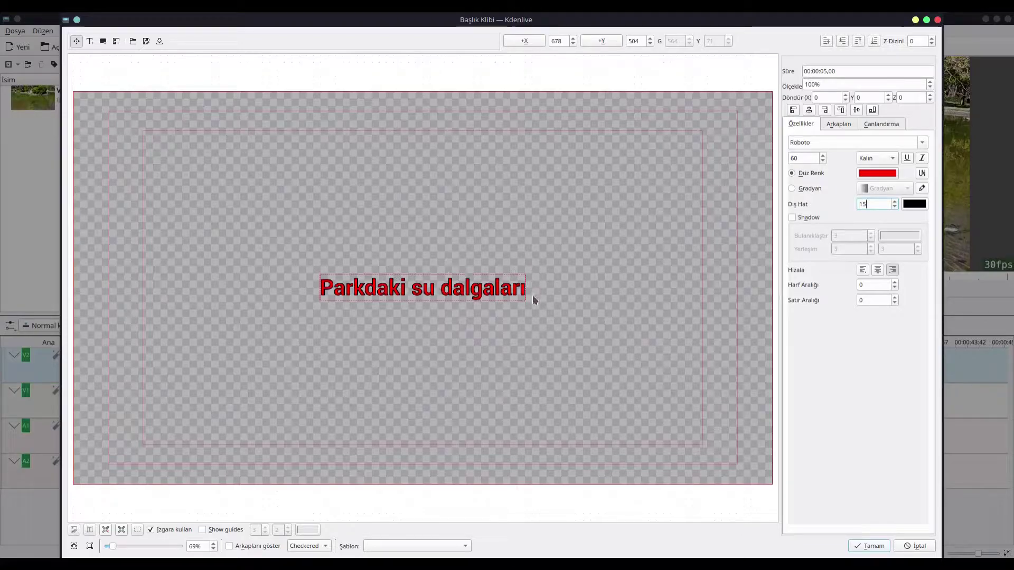
pyautogui.click(913, 204)
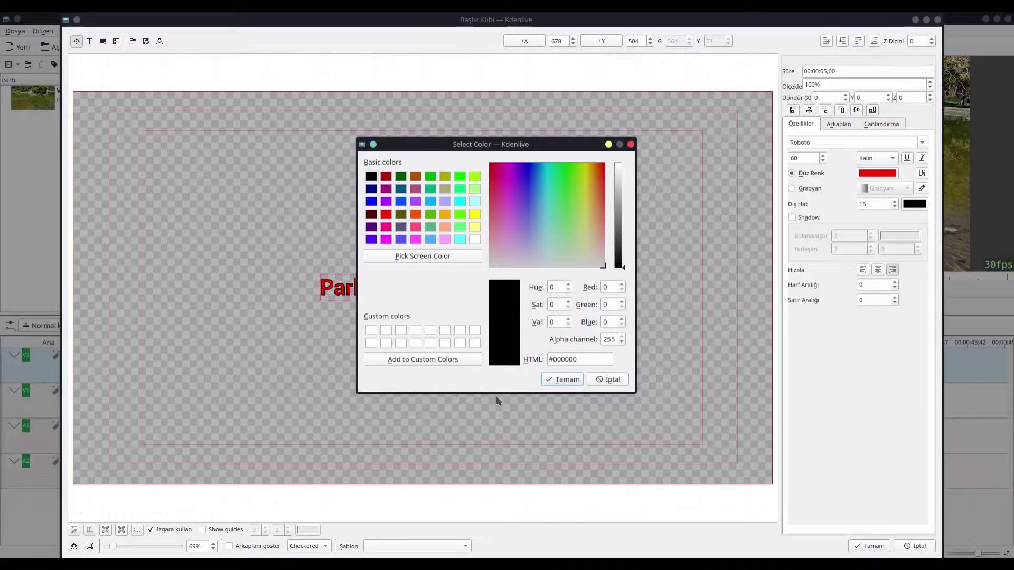
pyautogui.click(598, 380)
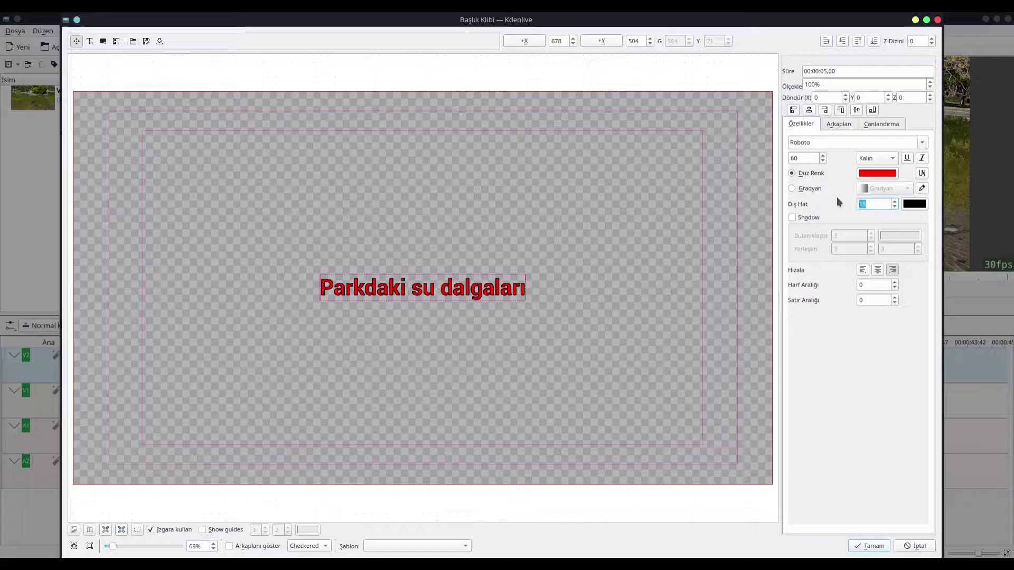
pyautogui.write('0')
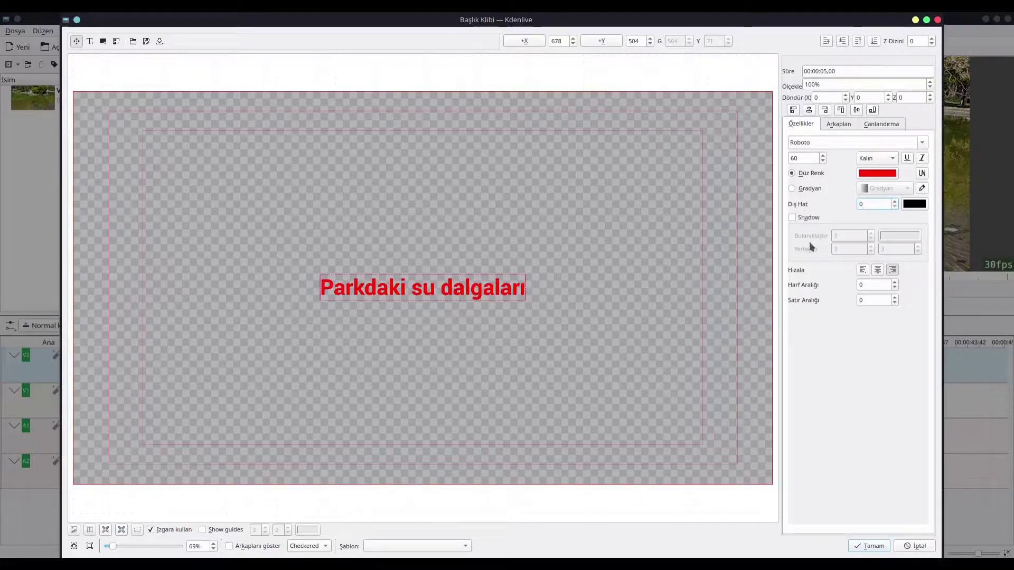
# Enable the shadow on the title text, keeping its default colour, blur and offset.
pyautogui.click(793, 217)
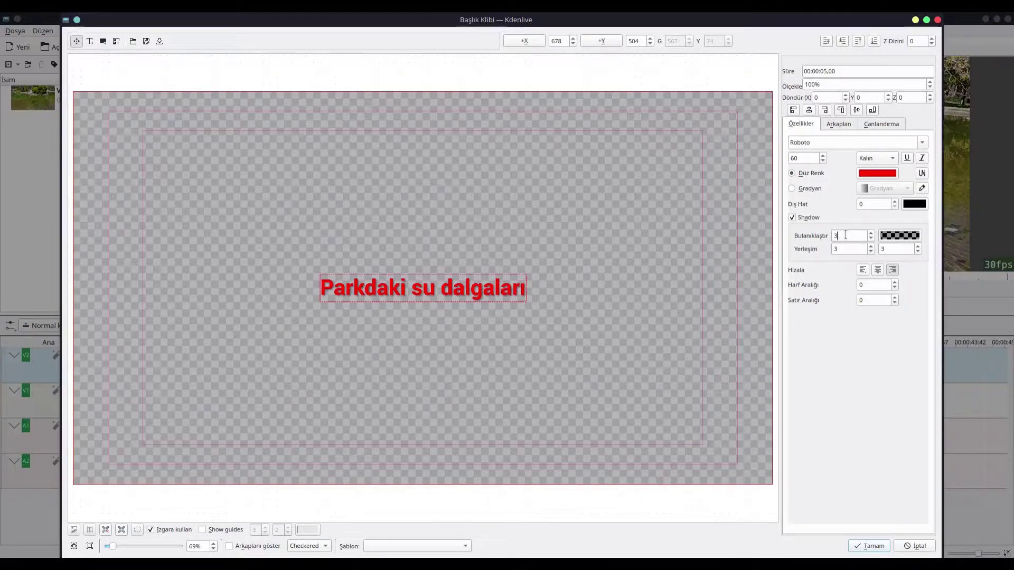
pyautogui.click(906, 236)
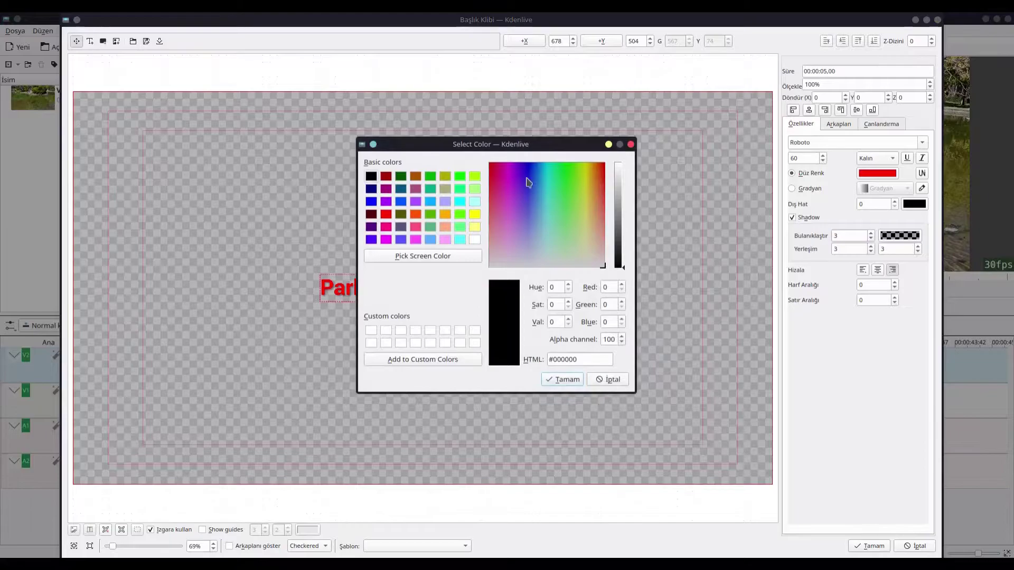
pyautogui.click(605, 380)
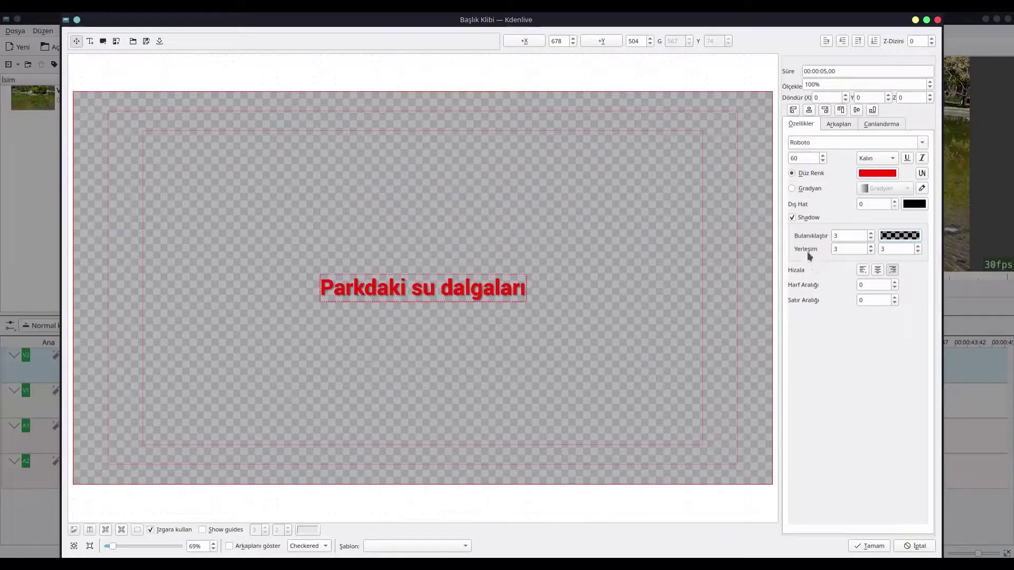
pyautogui.click(891, 250)
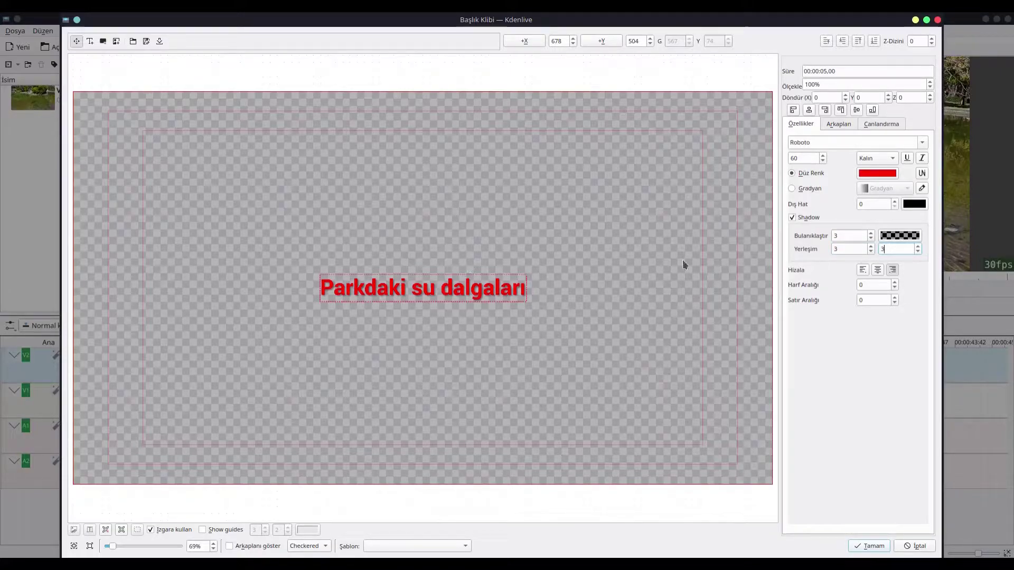
pyautogui.click(839, 249)
# Set the letter spacing of the title text to 4 and save the title clip.
pyautogui.click(895, 283)
pyautogui.click(895, 282)
pyautogui.click(895, 282)
pyautogui.click(895, 282)
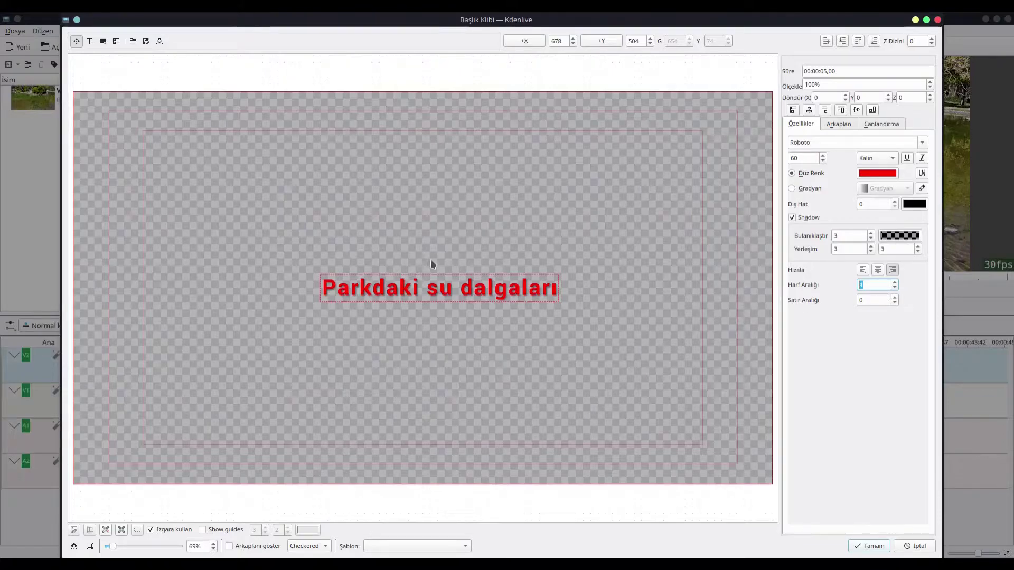
pyautogui.click(869, 546)
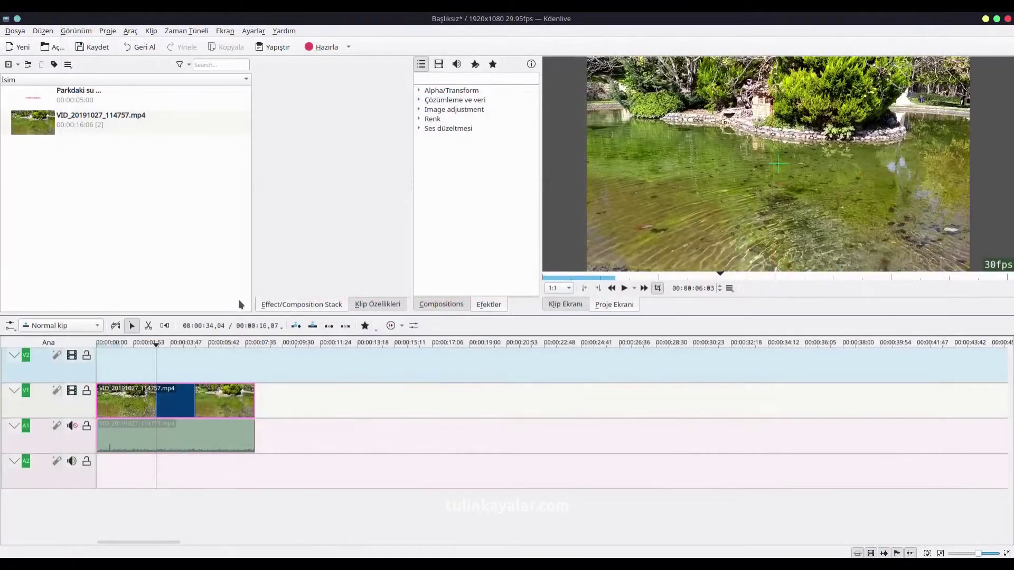
# Place the title clip at the start of track V2, extend it to the video's end, and preview it at 00:00:09:00.
pyautogui.click(75, 97)
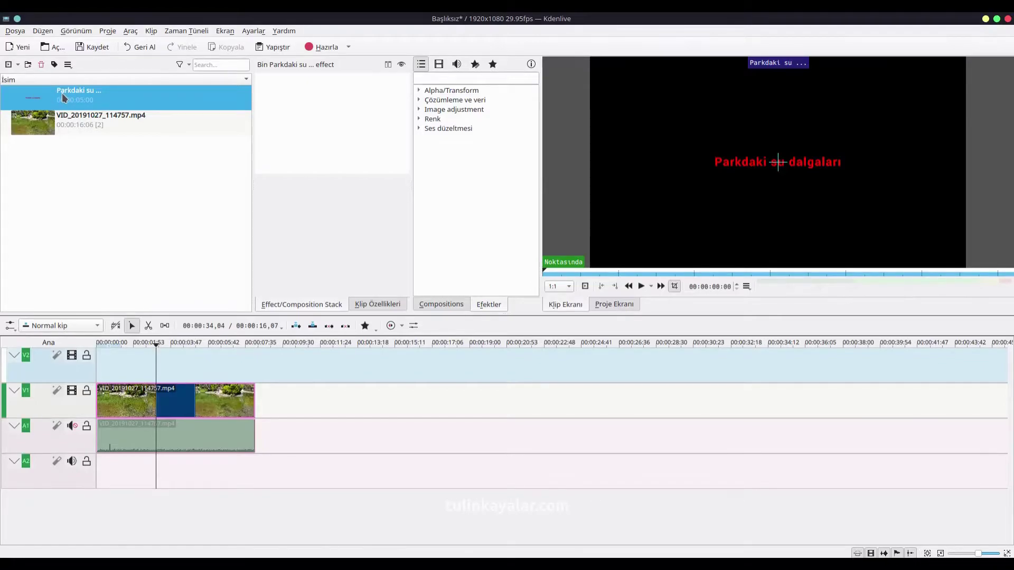
pyautogui.moveTo(68, 91); pyautogui.dragTo(254, 364)
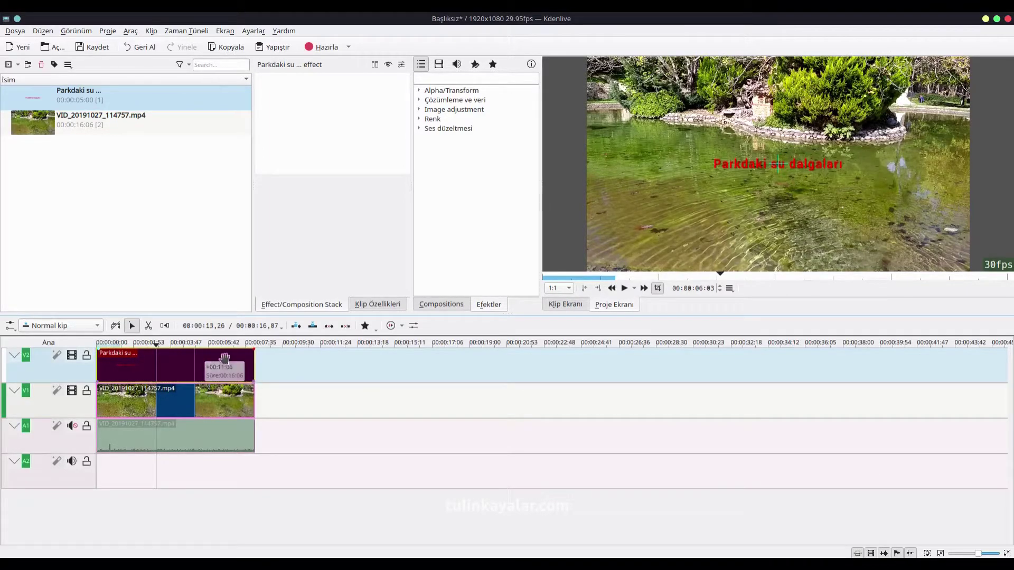
pyautogui.click(185, 345)
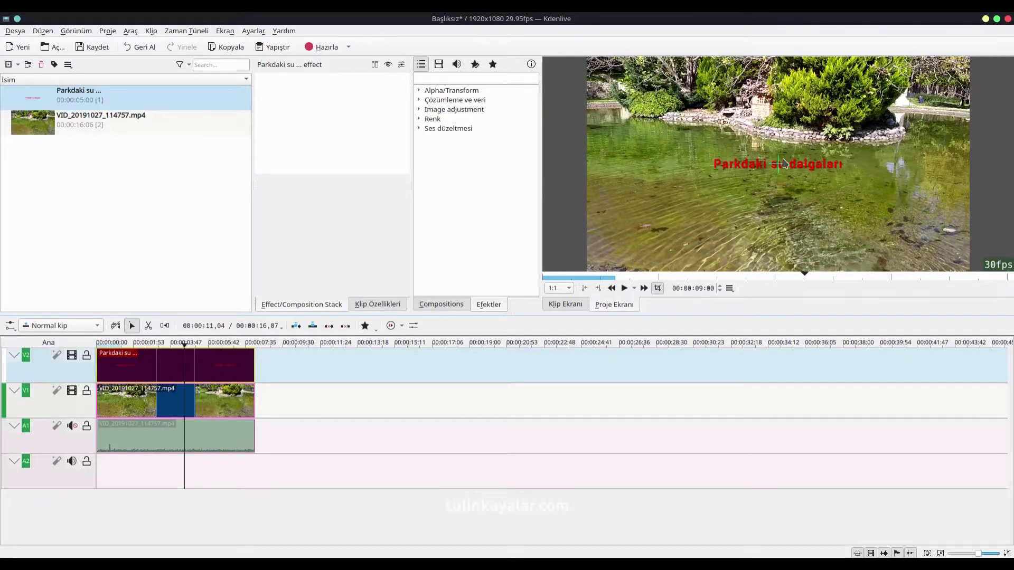
# Reopen the title clip for editing from its clip properties.
pyautogui.click(379, 305)
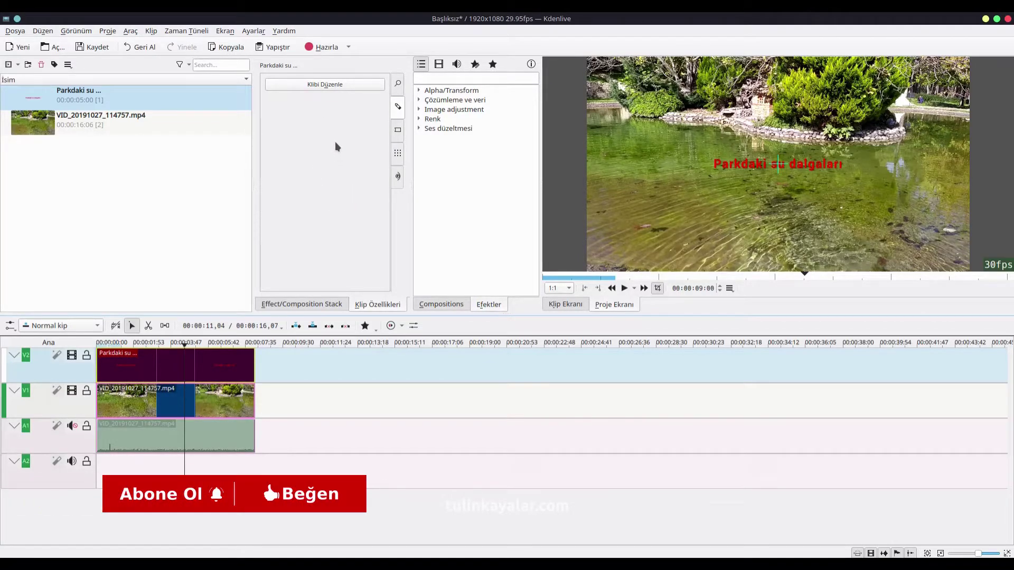
pyautogui.click(77, 30)
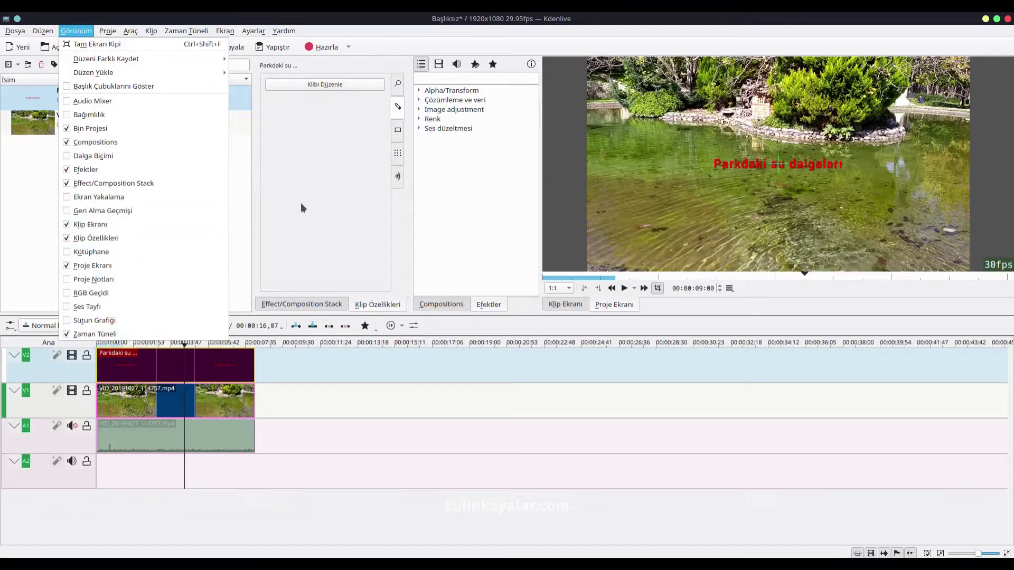
pyautogui.click(328, 189)
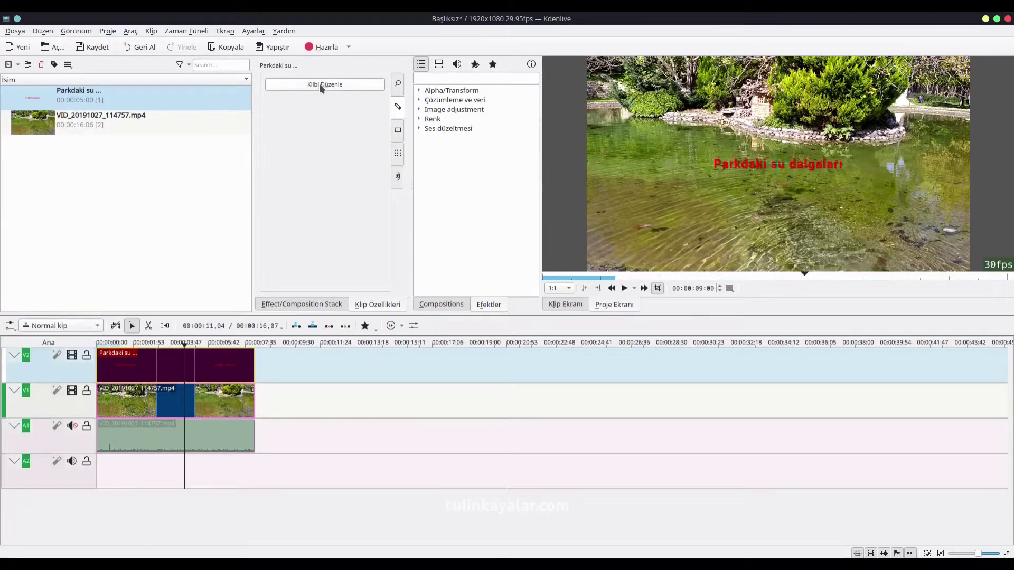
pyautogui.click(319, 85)
# Turn off the shadow on the text "Parkdaki su dalgaları" and set its solid colour to black.
pyautogui.click(366, 293)
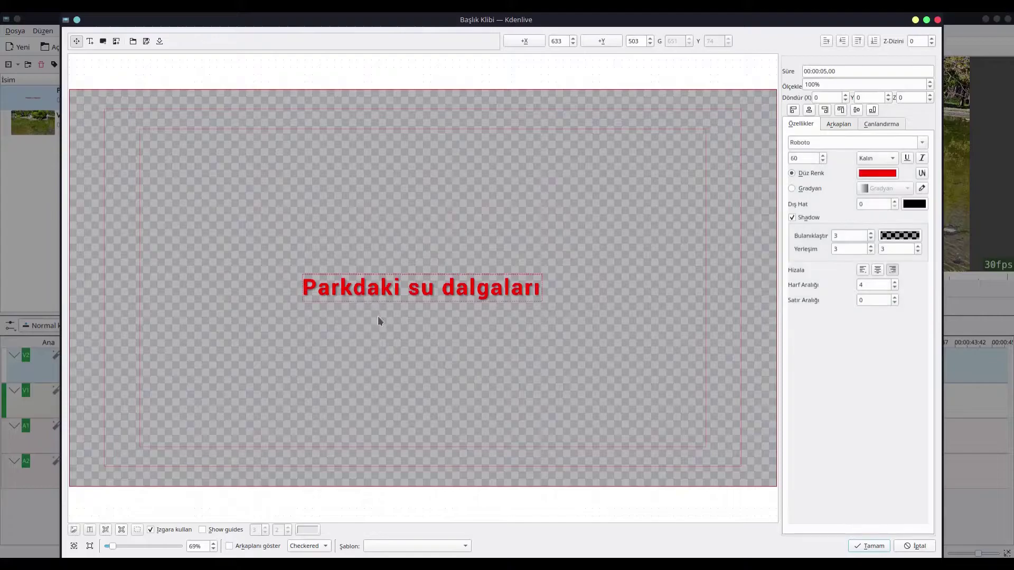
pyautogui.doubleClick(386, 289)
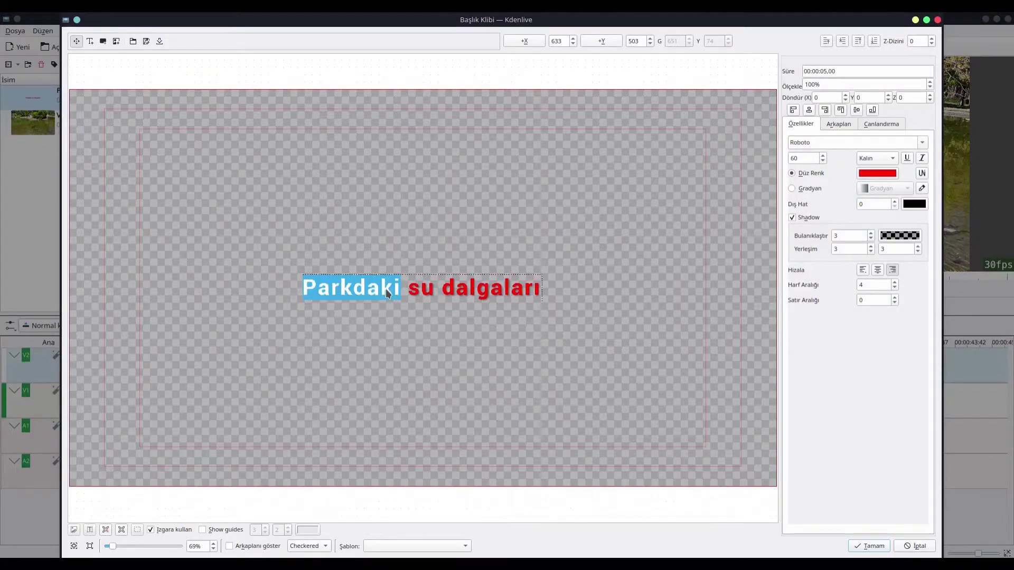
pyautogui.hotkey('ctrl', 'a')
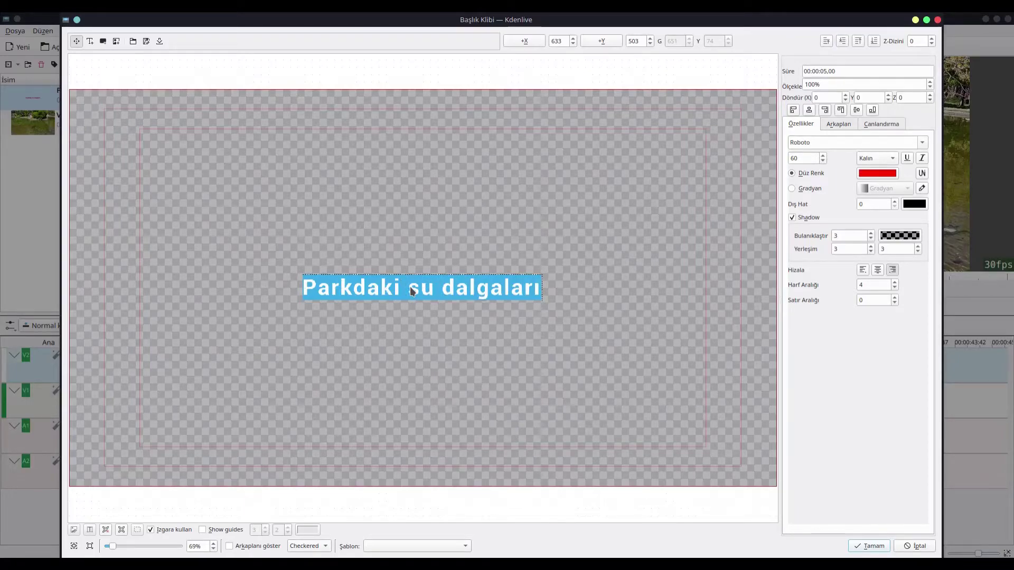
pyautogui.click(504, 310)
pyautogui.click(502, 289)
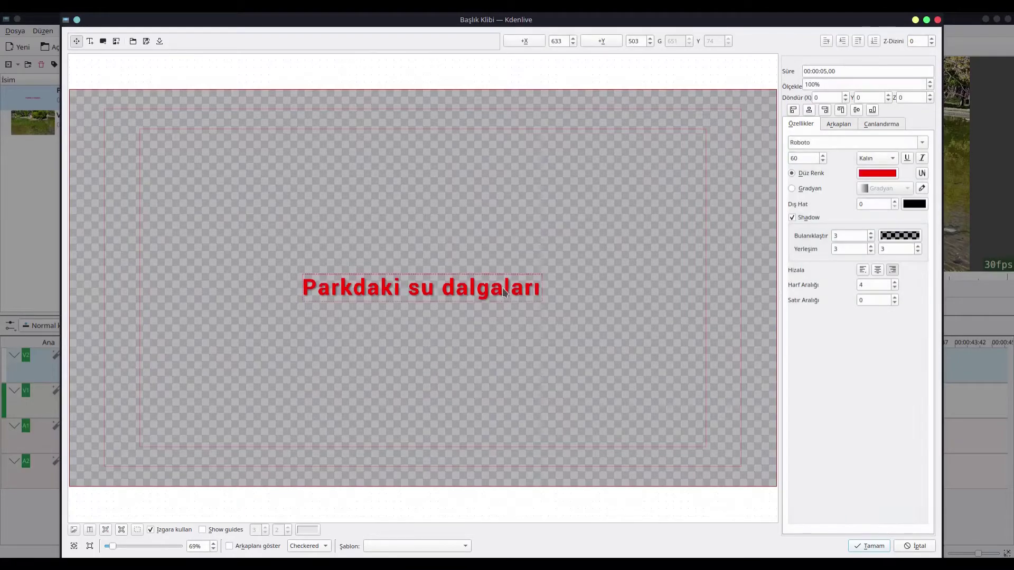
pyautogui.click(792, 218)
pyautogui.click(869, 173)
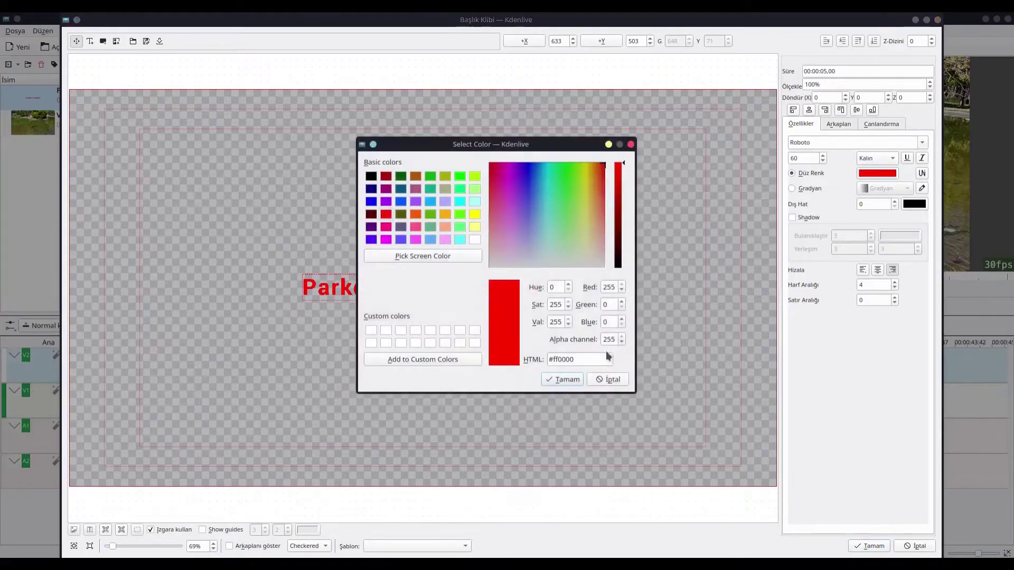
pyautogui.click(371, 176)
pyautogui.click(577, 379)
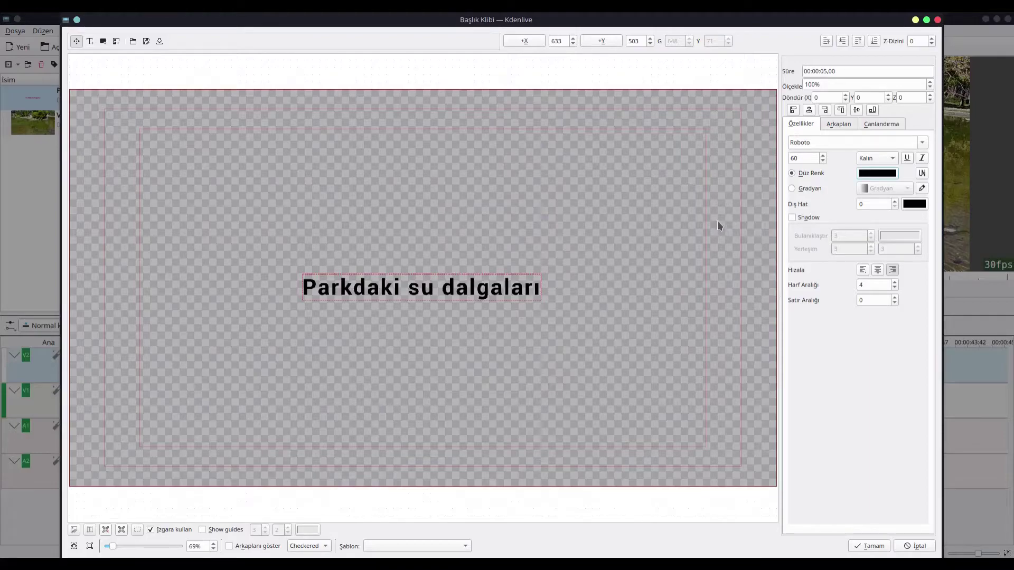
# Try a fully opaque white title background with opacity 255, and return the background opacity to 0.
pyautogui.click(840, 124)
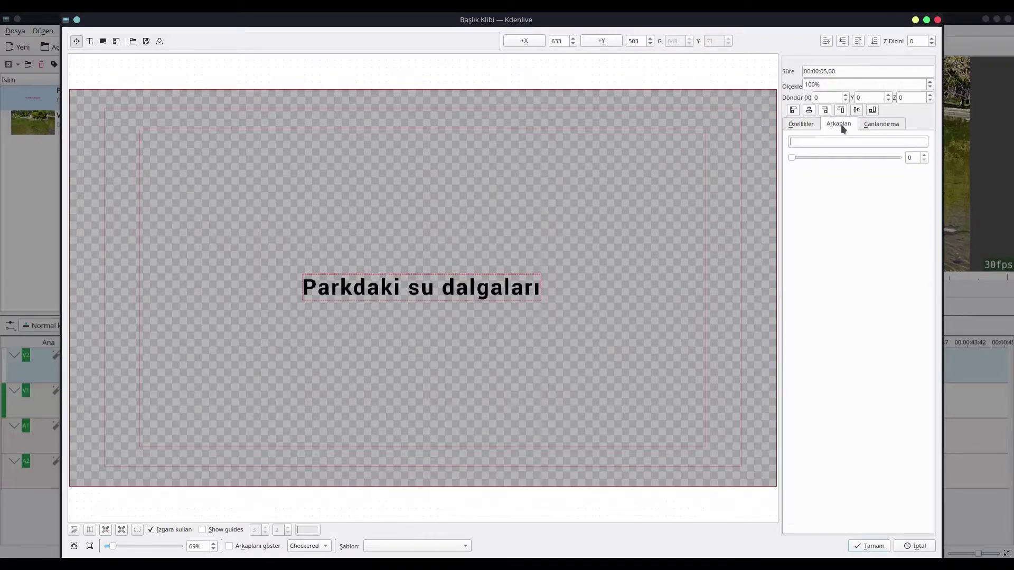
pyautogui.moveTo(792, 157); pyautogui.dragTo(923, 160)
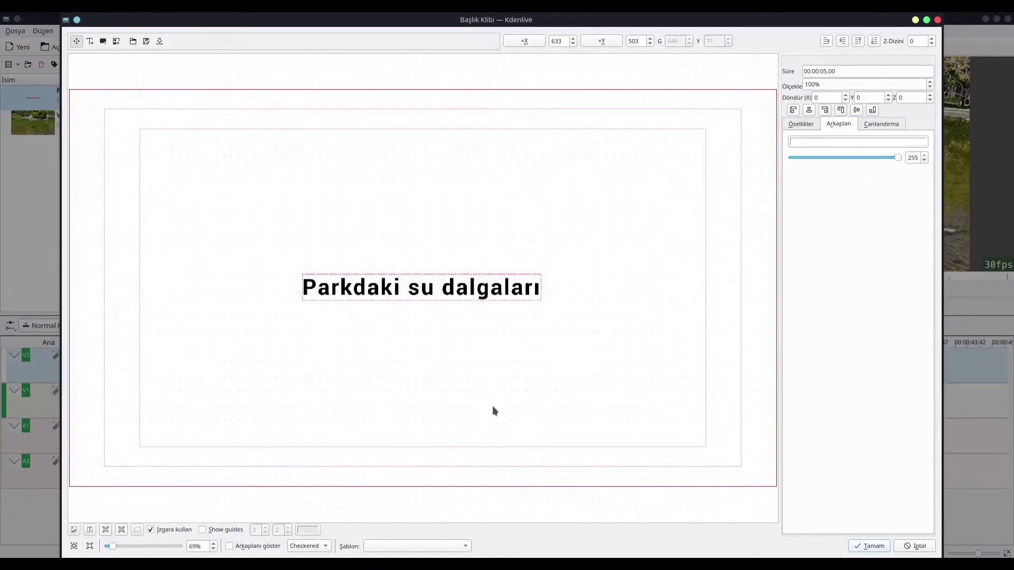
pyautogui.click(867, 140)
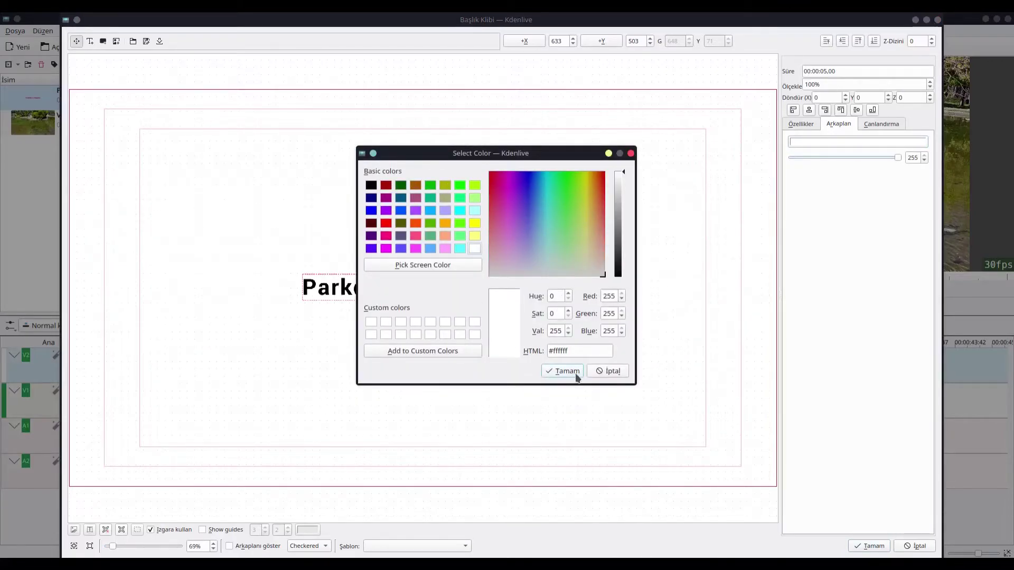
pyautogui.click(607, 371)
pyautogui.moveTo(895, 156); pyautogui.dragTo(784, 154)
pyautogui.click(800, 123)
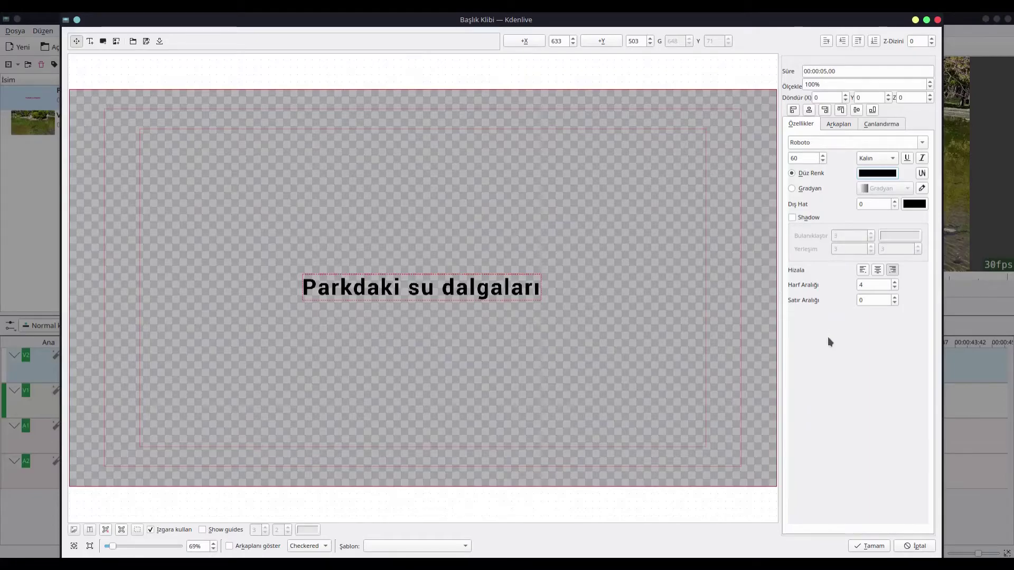
# Save the title clip with its black text and preview the video at 00:00:07:20.
pyautogui.click(870, 546)
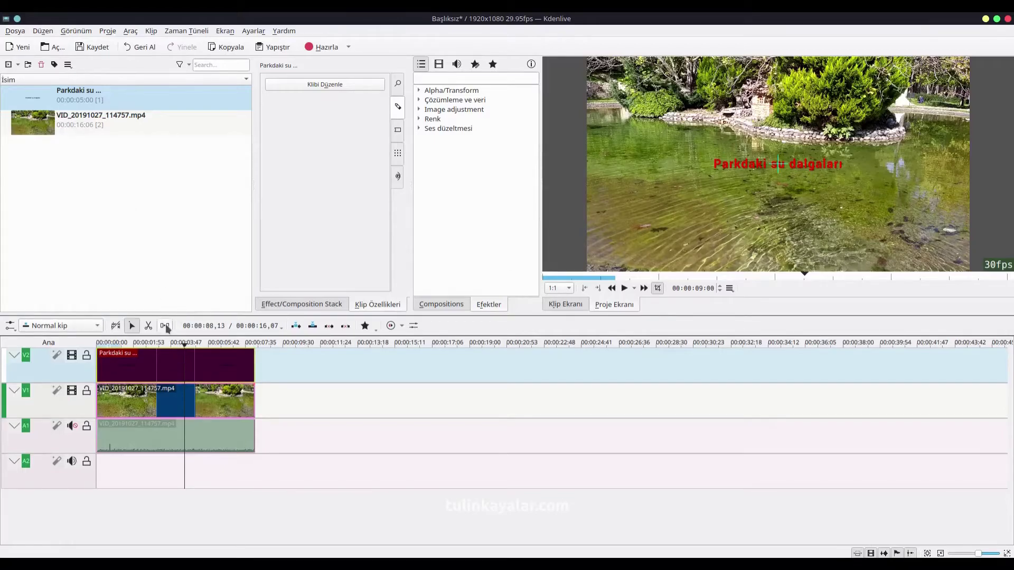
pyautogui.click(171, 346)
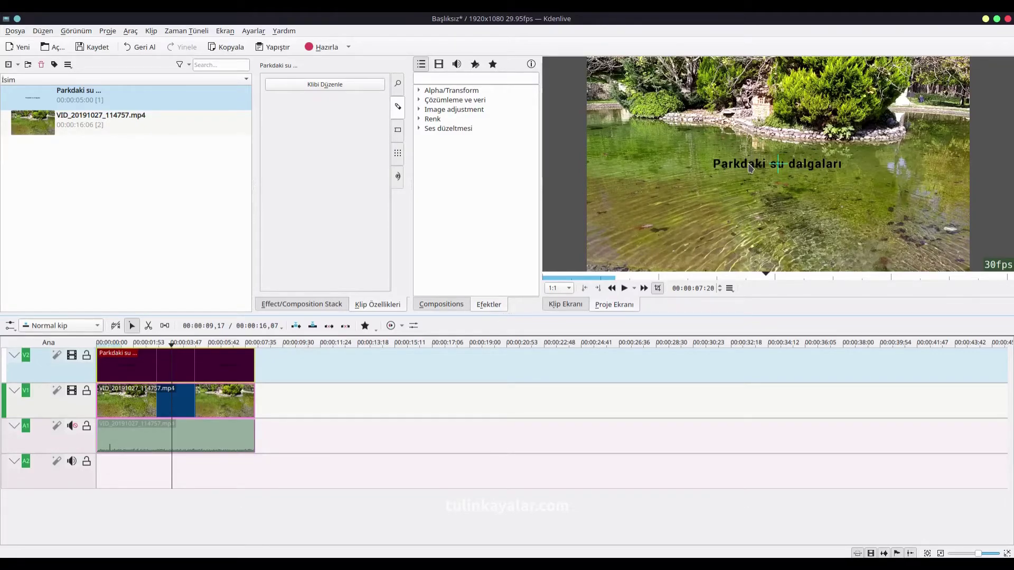
# Reopen the title clip, move its text down to about X 580, Y 600, and show the video frame as the editing background.
pyautogui.click(310, 84)
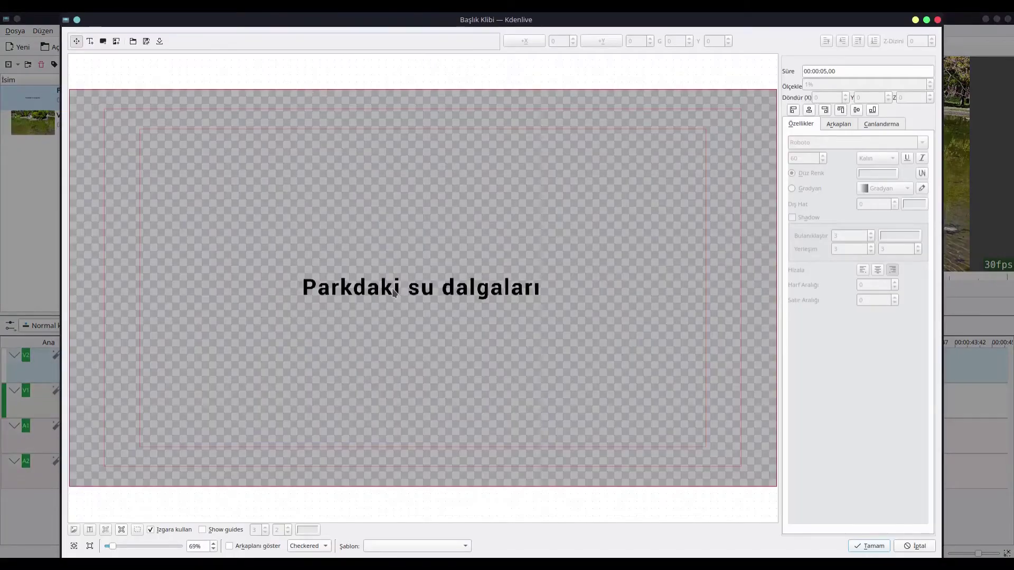
pyautogui.click(394, 293)
pyautogui.moveTo(417, 293); pyautogui.dragTo(397, 329)
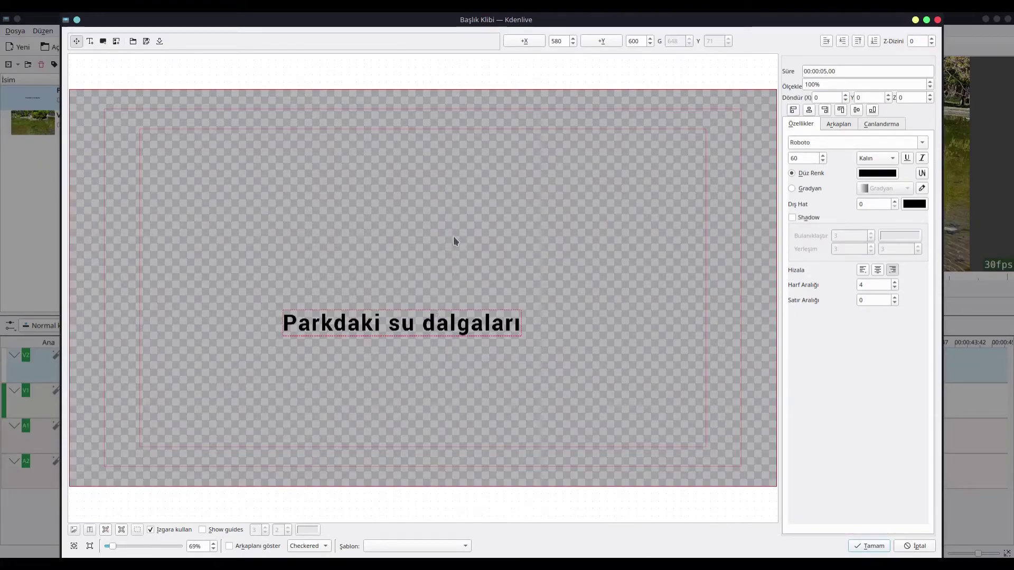
pyautogui.click(230, 547)
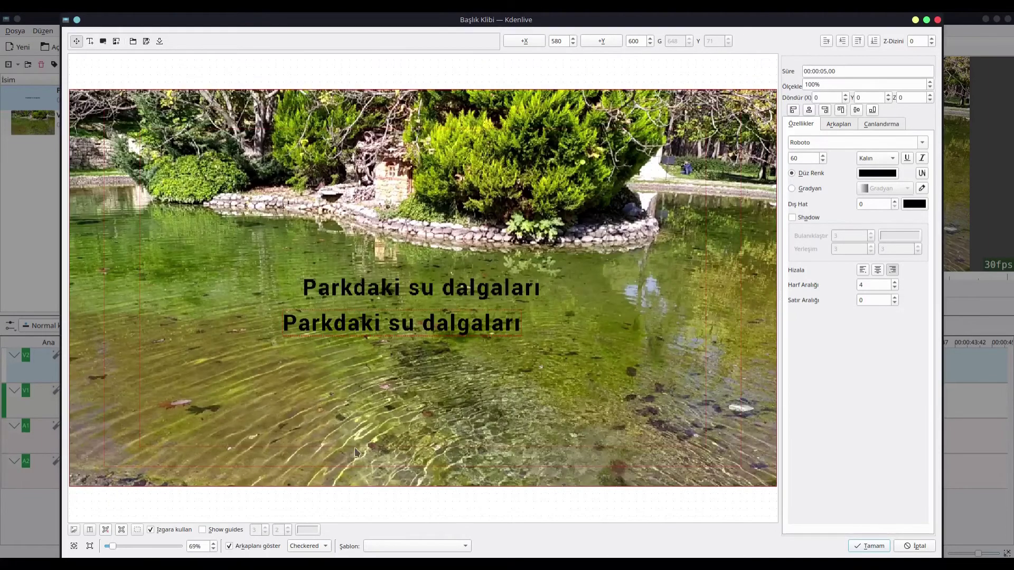
# Move the title text near the frame's lower edge at about Y 880, centre it horizontally, and save the title clip.
pyautogui.moveTo(436, 329); pyautogui.dragTo(430, 435)
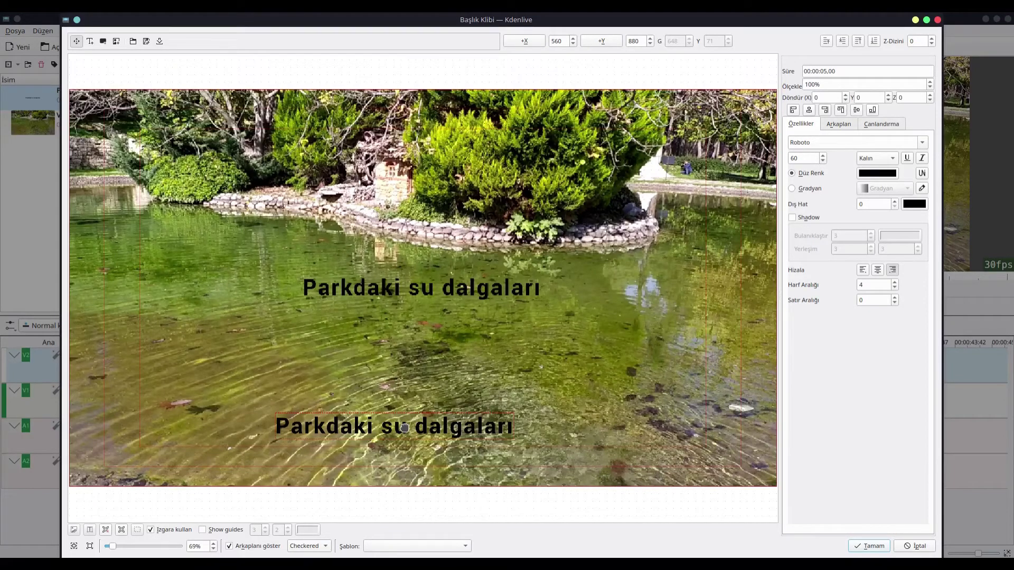
pyautogui.click(809, 110)
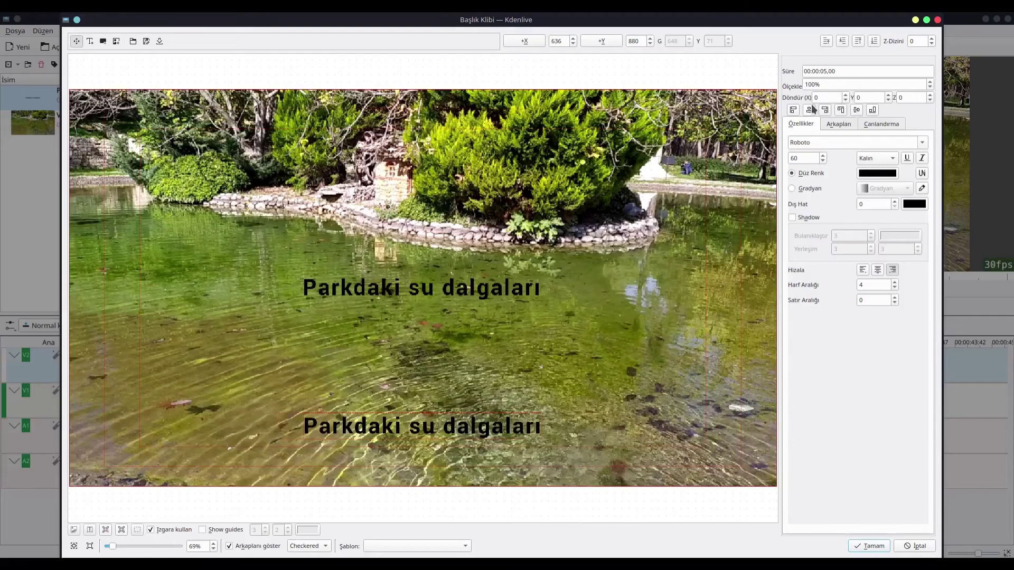
pyautogui.click(887, 546)
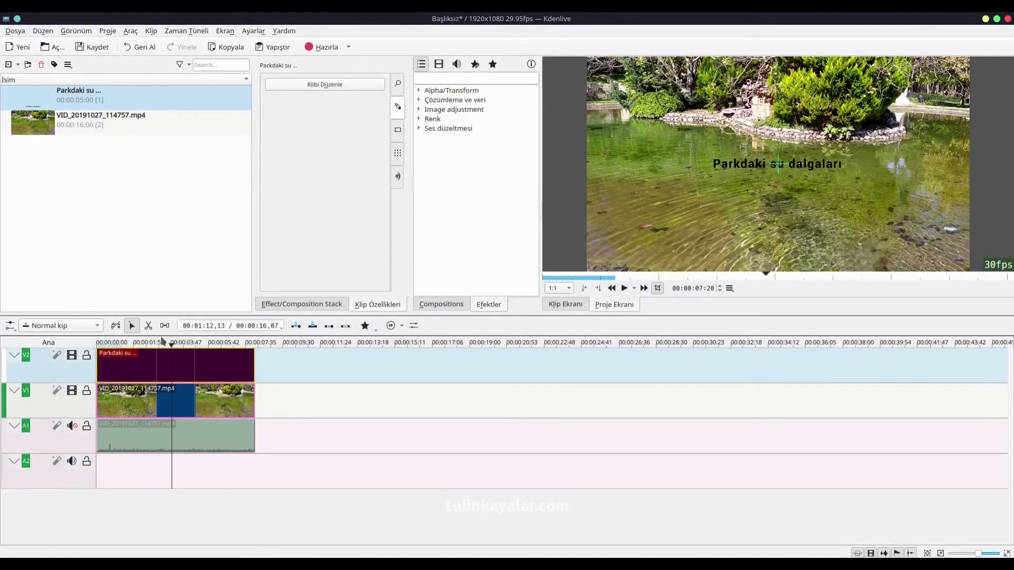
# Check the repositioned title at 00:00:08:24 and play the video from 00:00:02:27 to about 00:00:07:20.
pyautogui.click(183, 349)
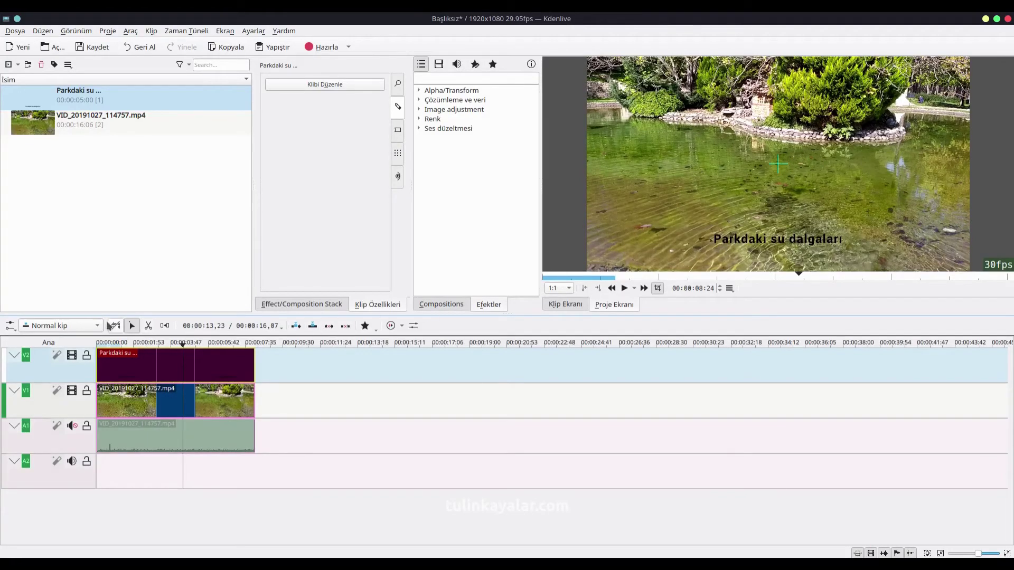
pyautogui.click(125, 350)
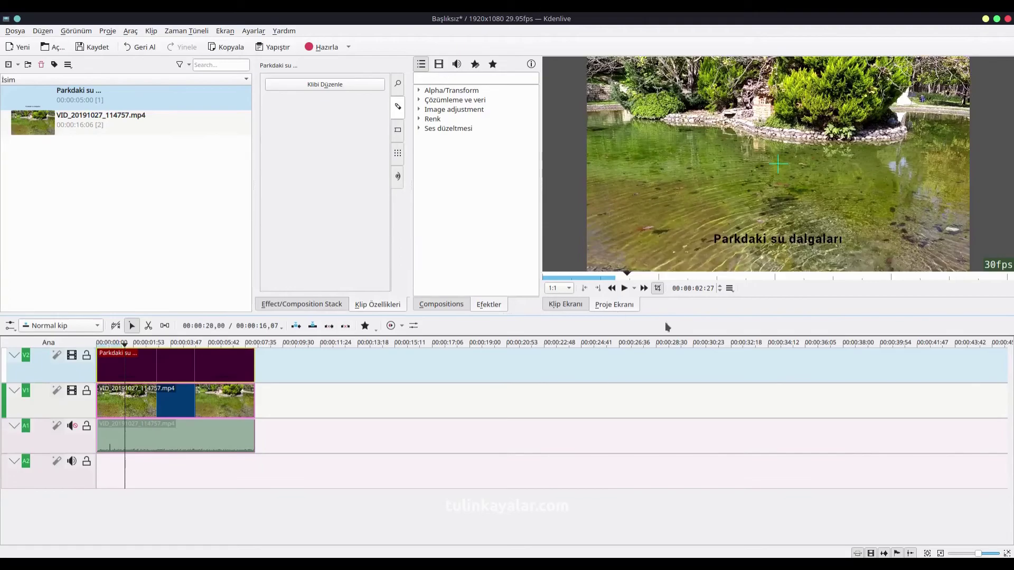
pyautogui.press('space')
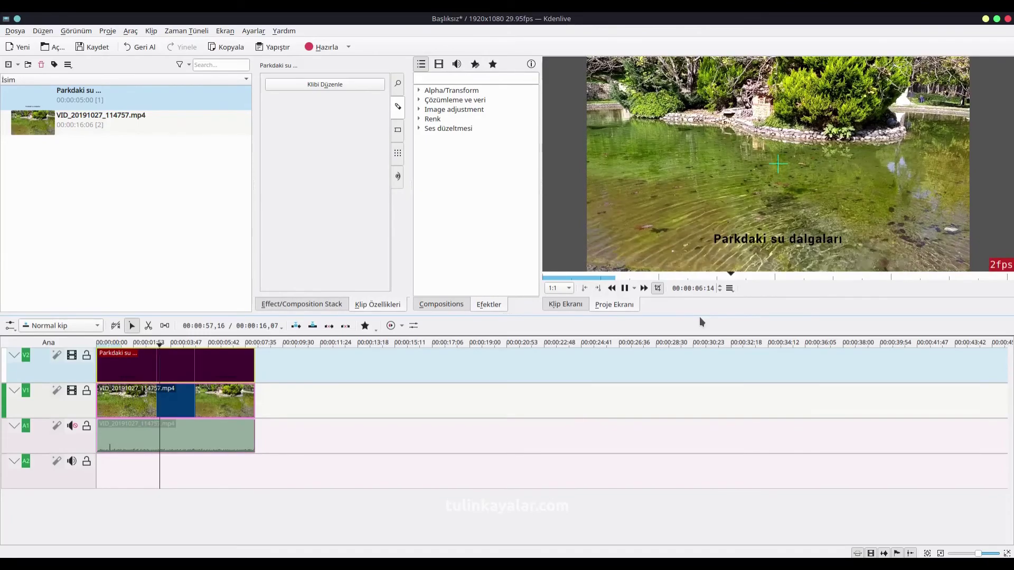
pyautogui.press('space')
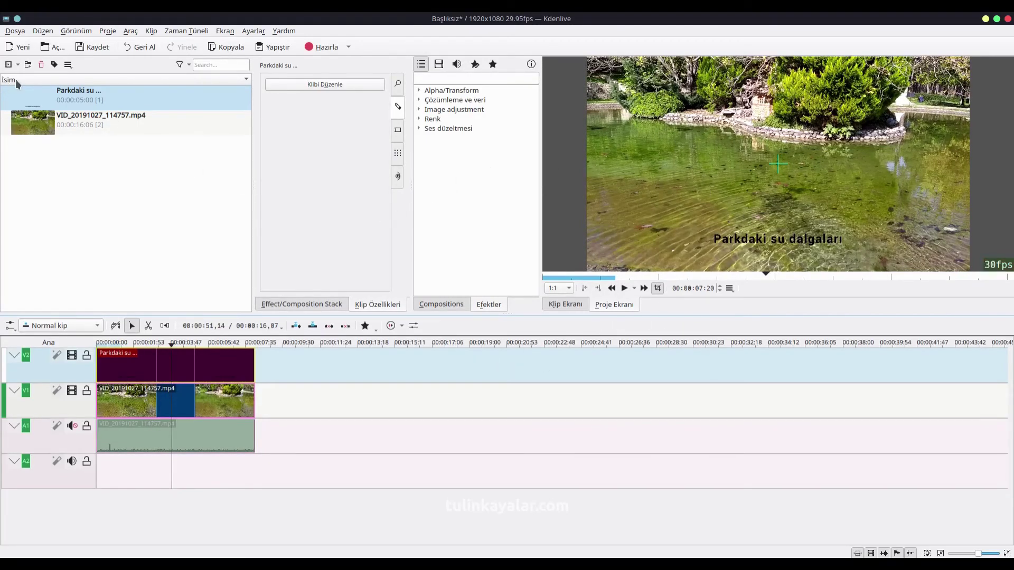
pyautogui.click(18, 65)
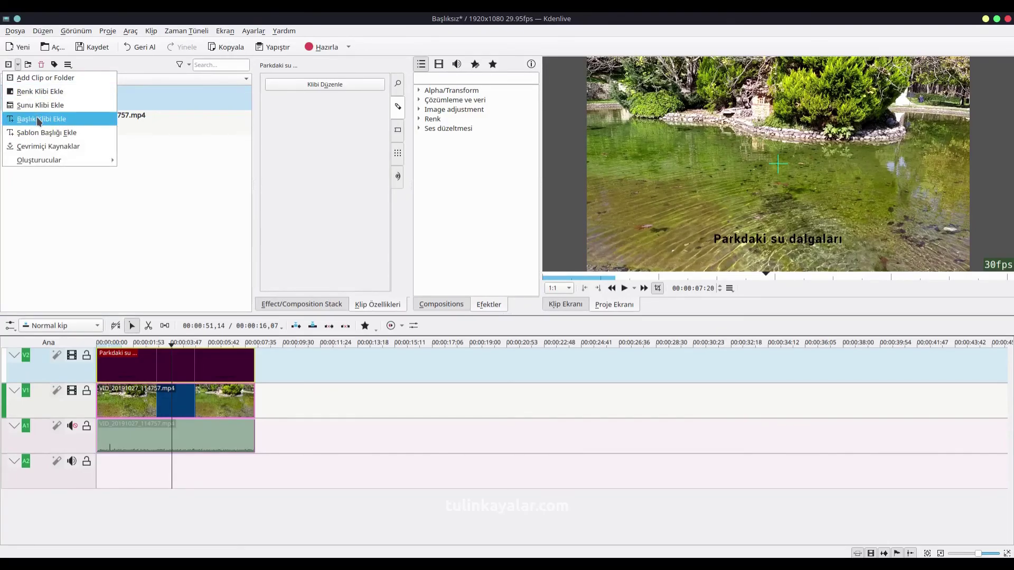
pyautogui.click(161, 210)
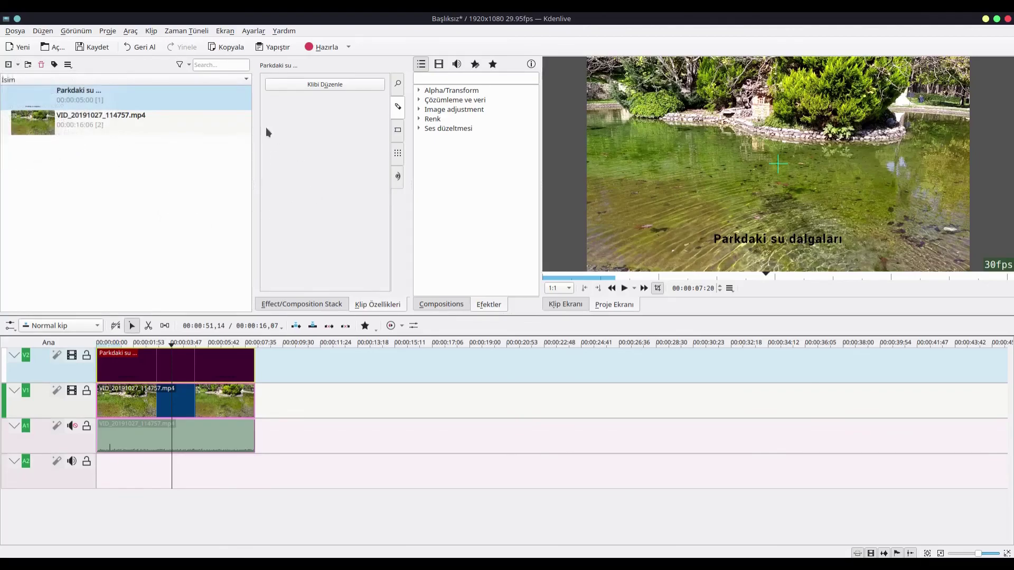